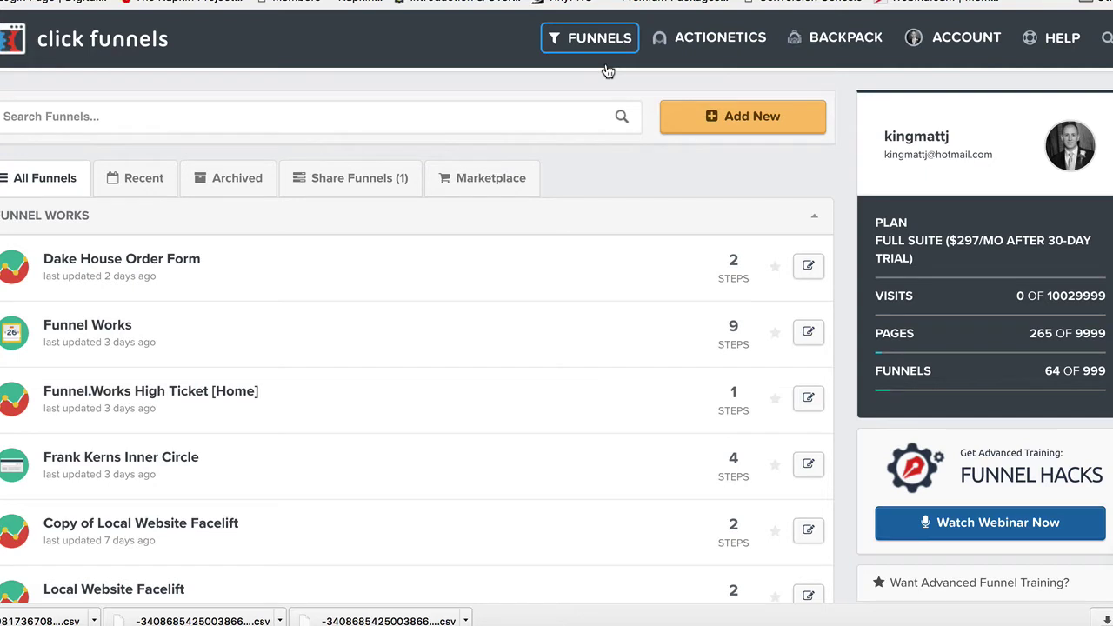
# Bring up the ACCOUNT dropdown menu from the funnels dashboard
pyautogui.moveTo(956, 35)
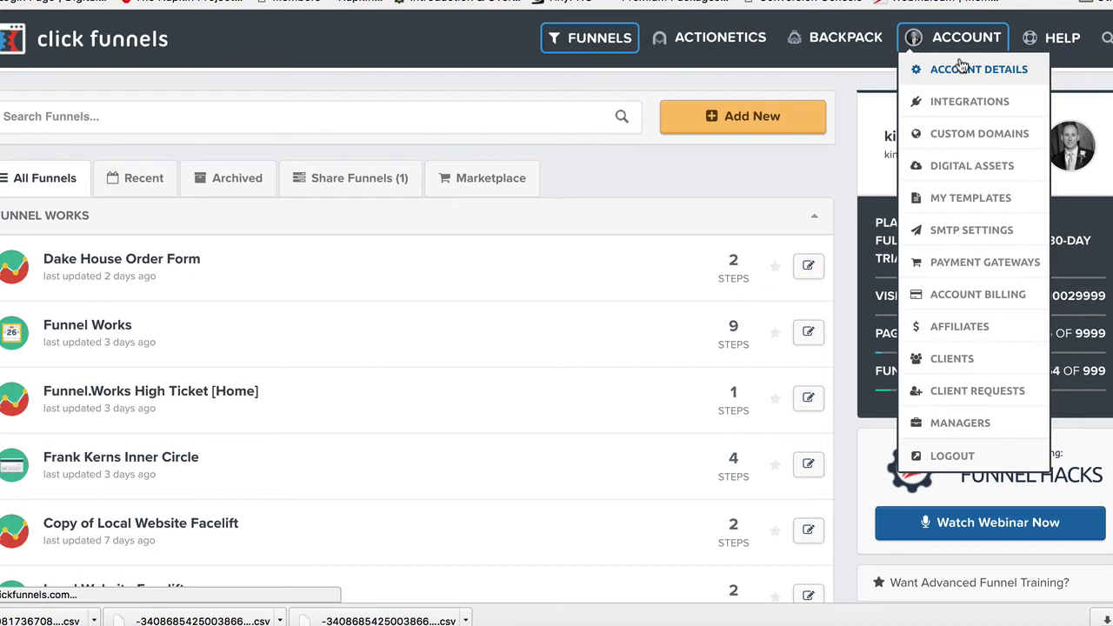
# Open Account Details, review the Manage Your Account page and Full Suite usage, then reopen ACCOUNT
pyautogui.click(961, 68)
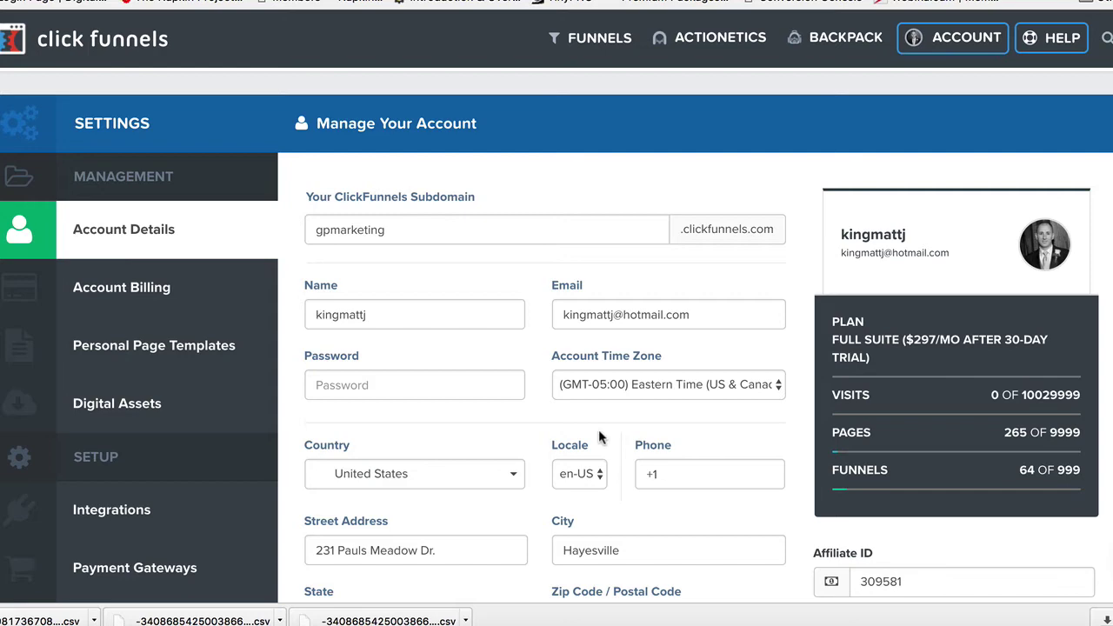
pyautogui.scroll(-2, 598, 435)
pyautogui.scroll(-2, 598, 429)
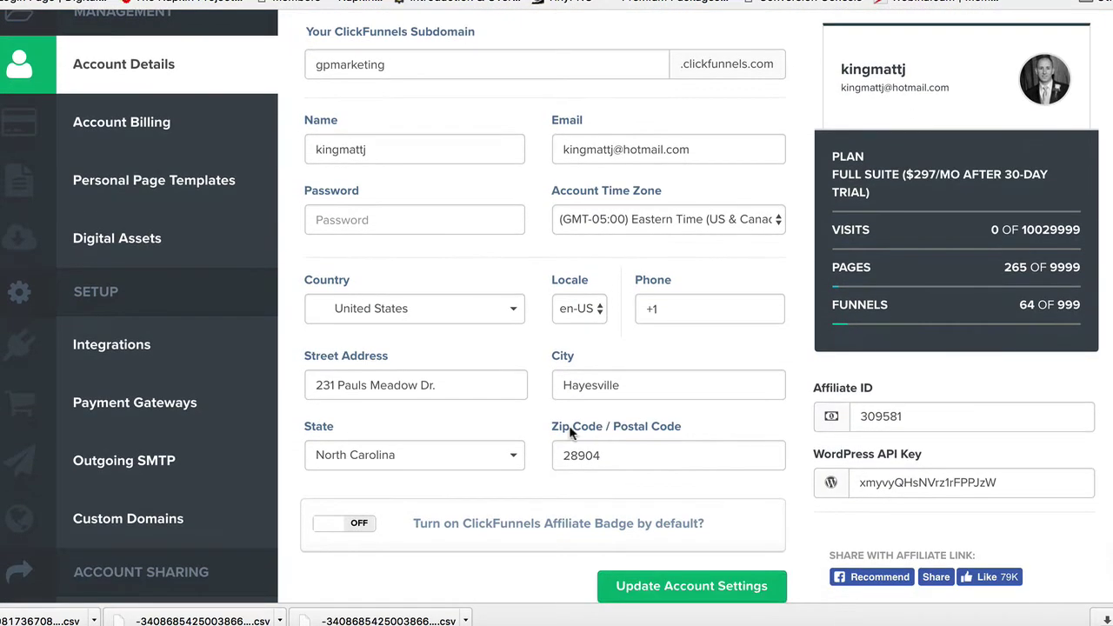
pyautogui.scroll(-1, 501, 453)
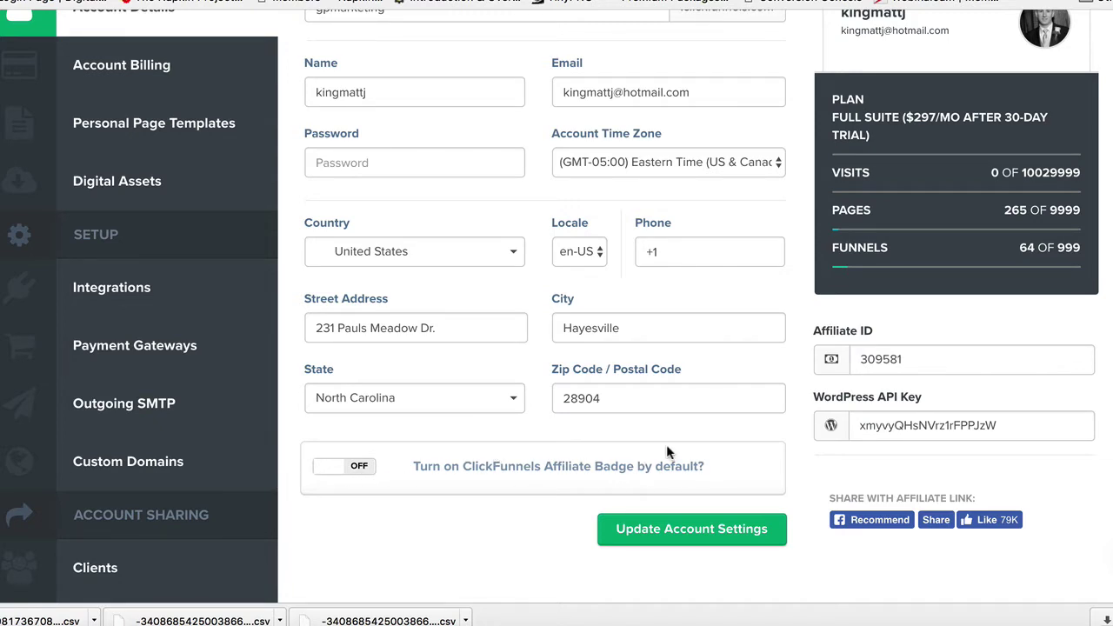
pyautogui.scroll(5, 666, 445)
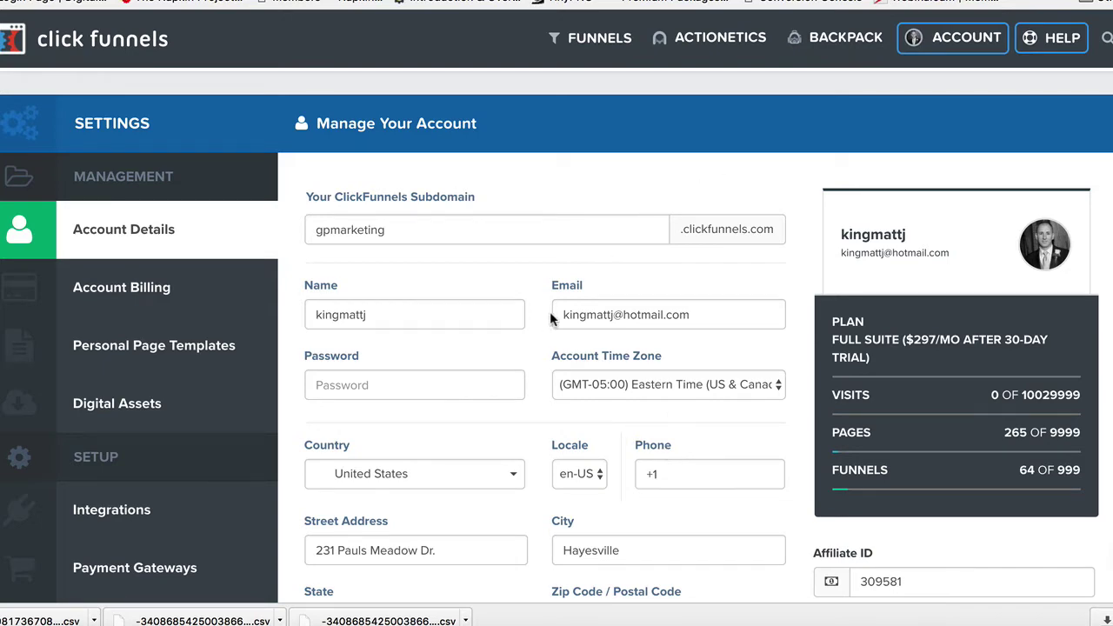
pyautogui.scroll(-3, 139, 289)
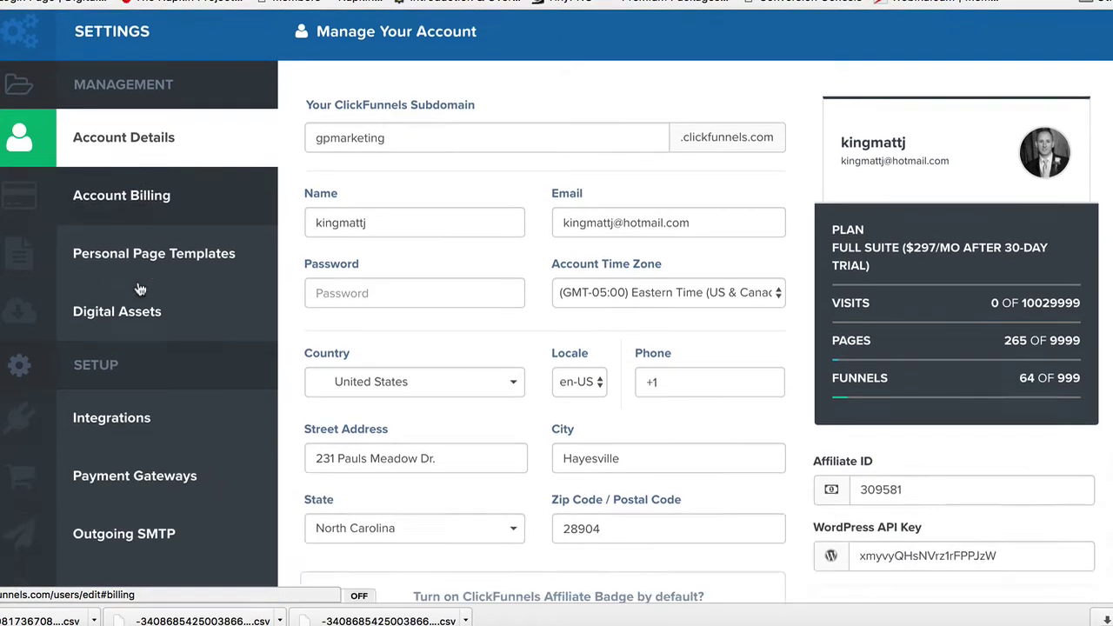
pyautogui.scroll(-1, 137, 267)
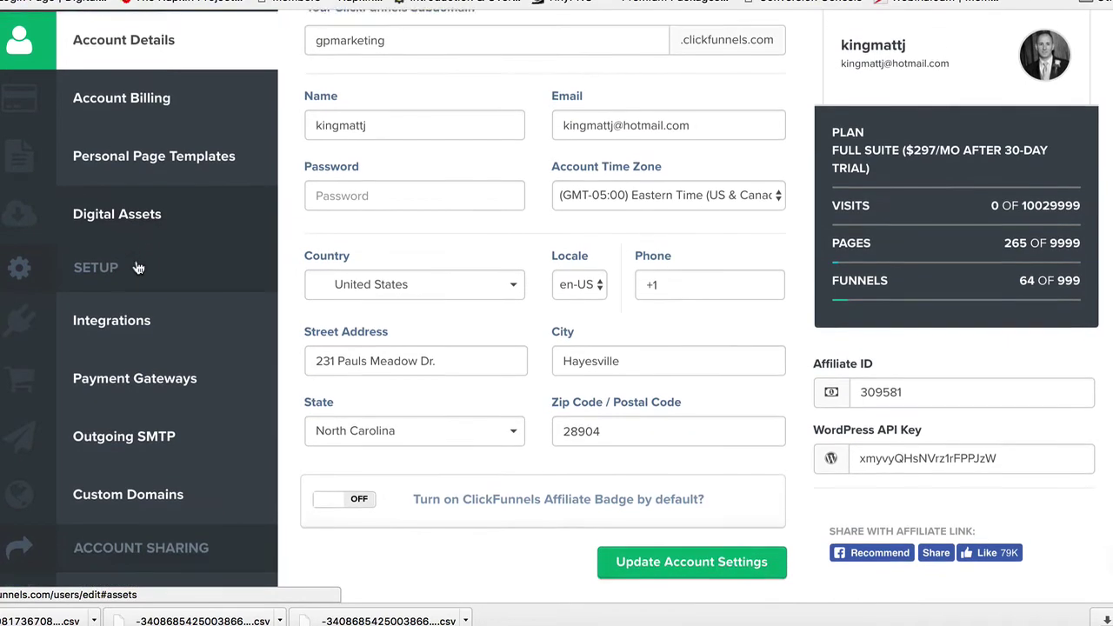
pyautogui.scroll(4, 137, 268)
pyautogui.click(955, 34)
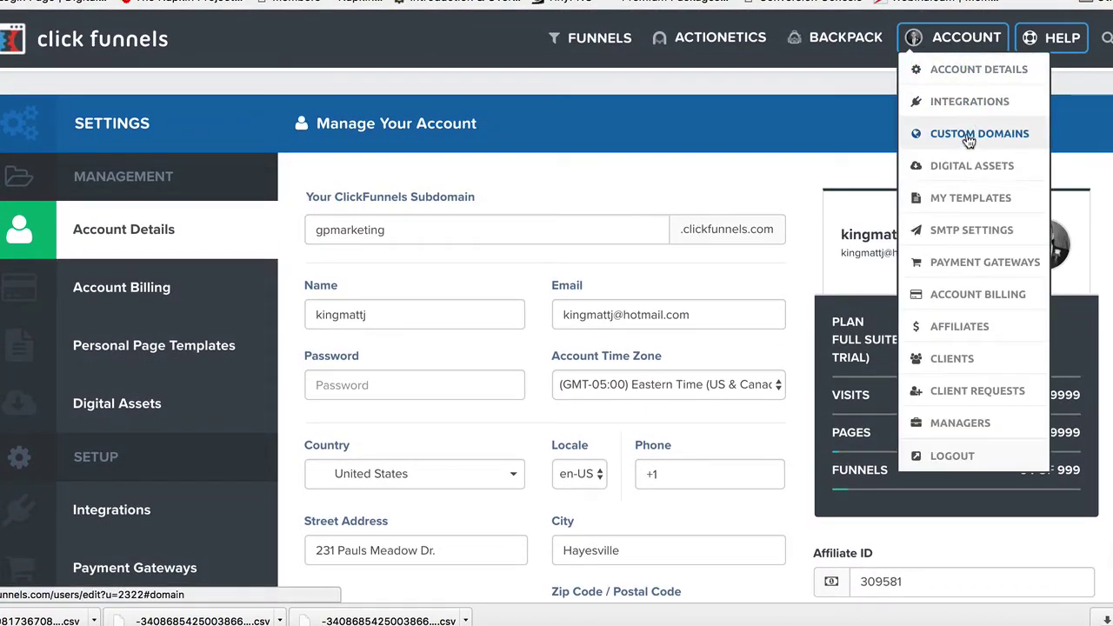
# Go to SMTP Settings to see the existing Sendgrid configuration
pyautogui.click(962, 232)
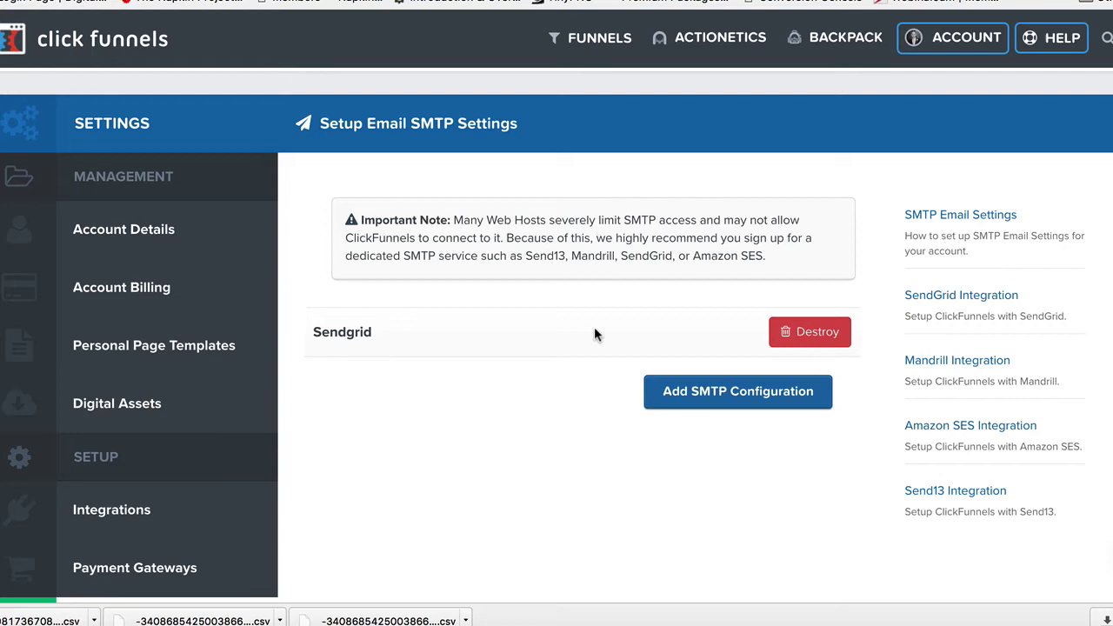
pyautogui.click(730, 403)
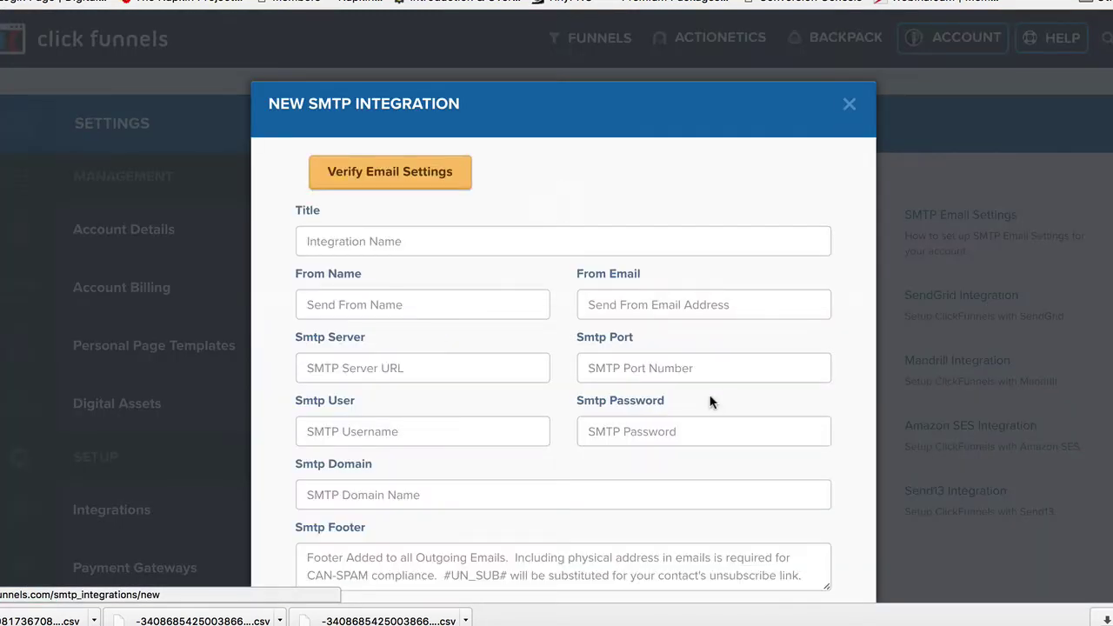
pyautogui.scroll(-2, 418, 248)
pyautogui.scroll(-6, 418, 247)
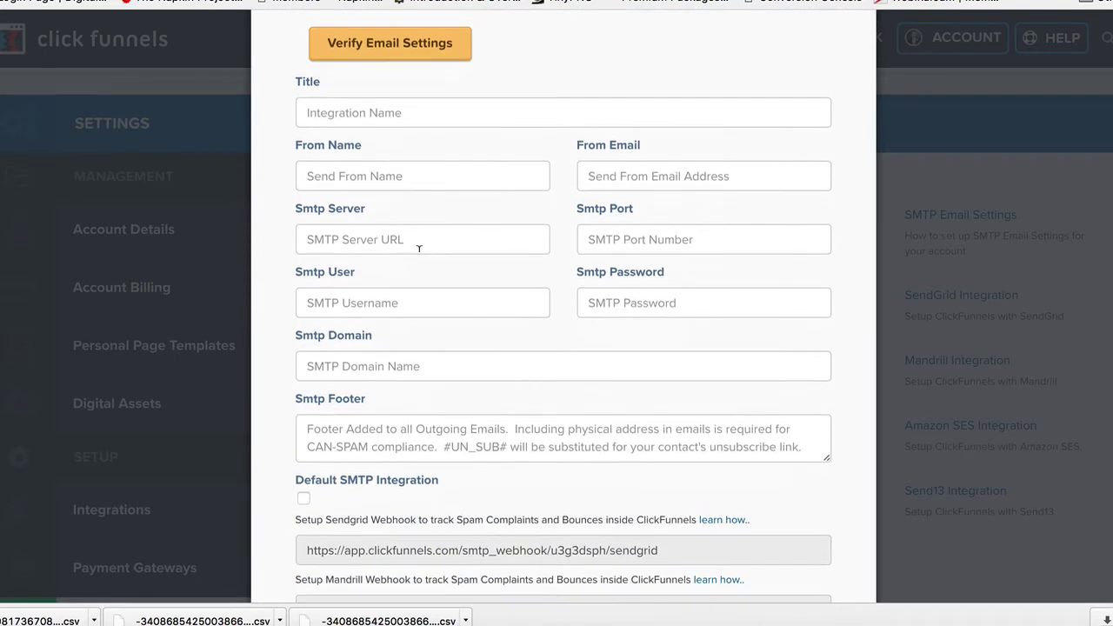
pyautogui.scroll(5, 418, 248)
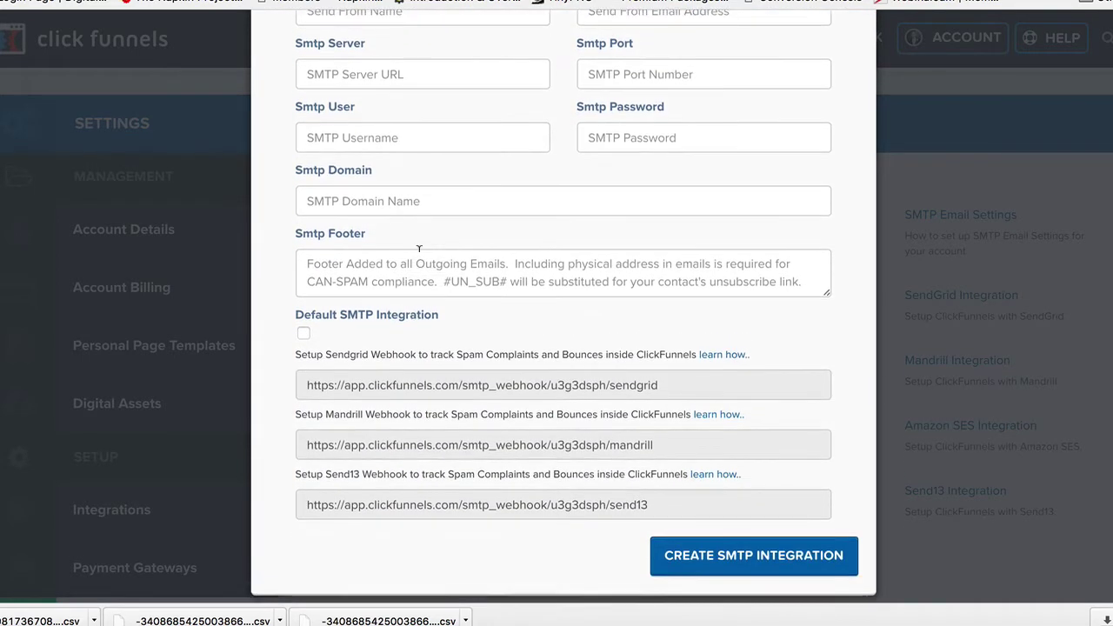
pyautogui.scroll(2, 418, 243)
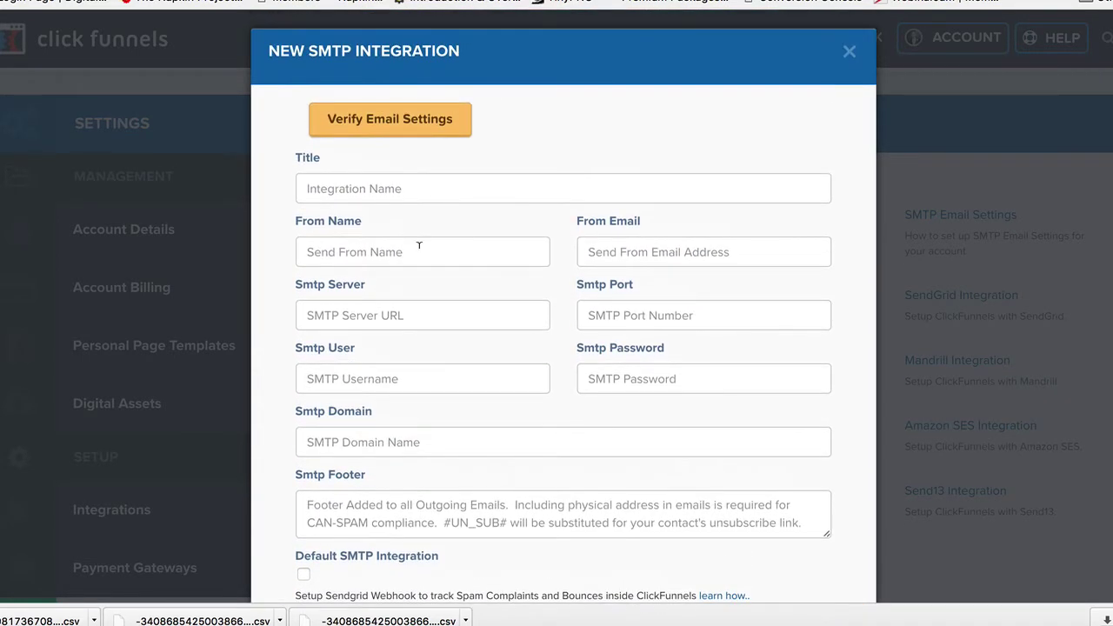
pyautogui.click(851, 52)
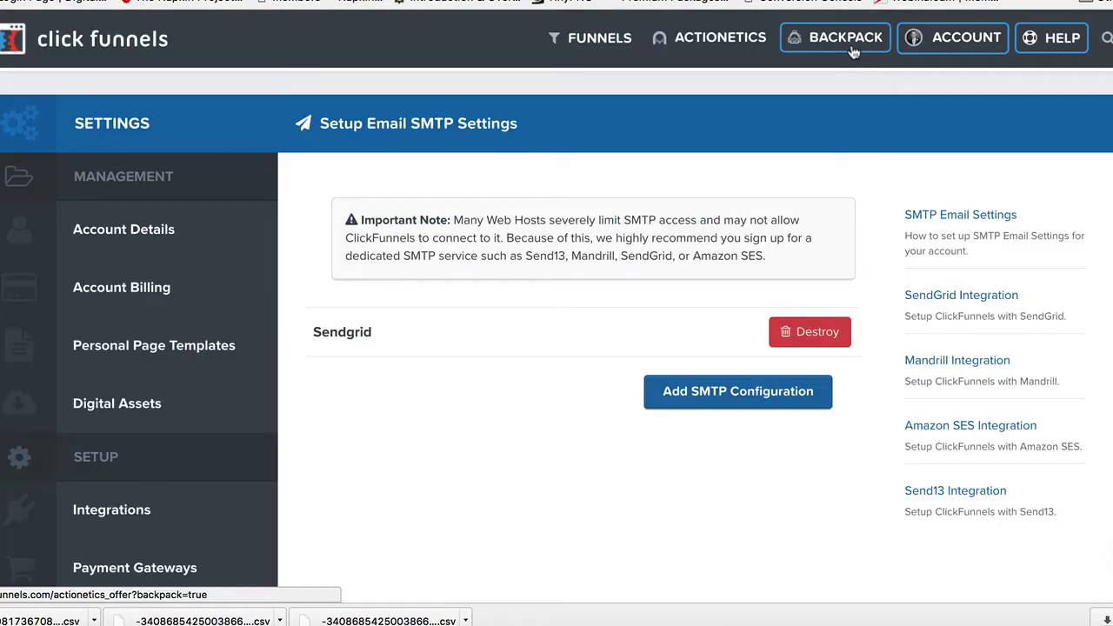
# Open the Sendgrid integration for editing and check its Title, From Name and From Email values
pyautogui.click(823, 326)
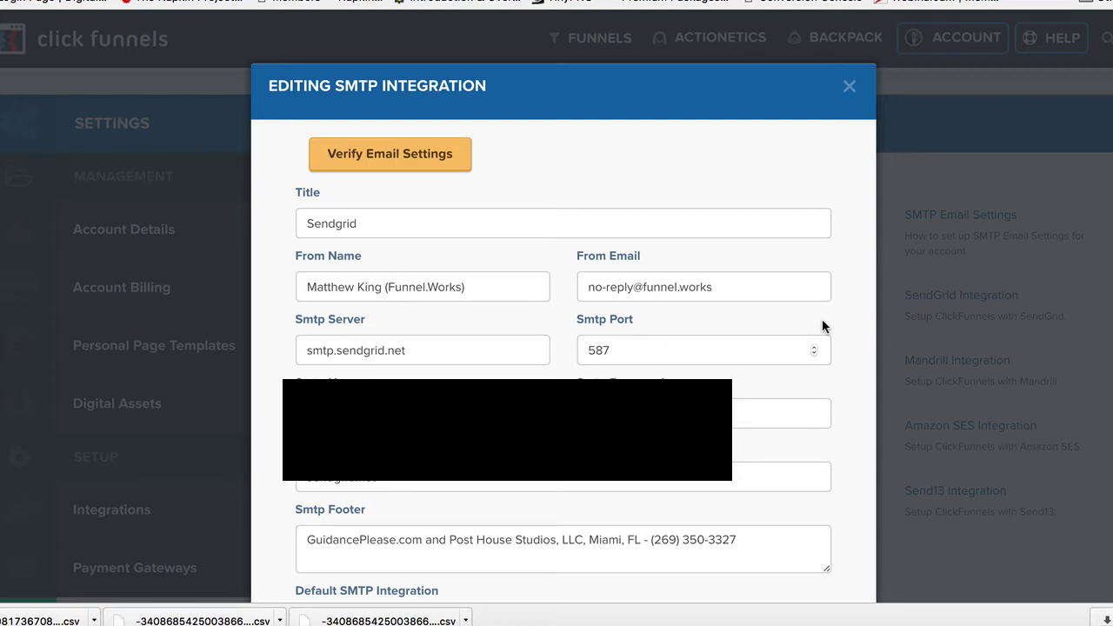
pyautogui.click(382, 231)
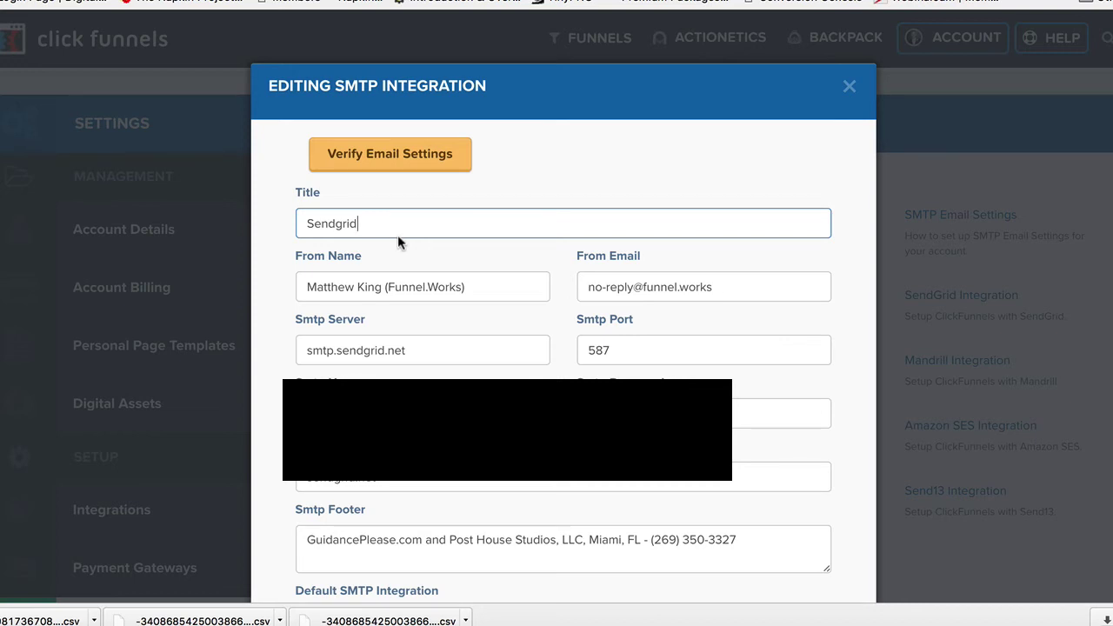
pyautogui.click(464, 276)
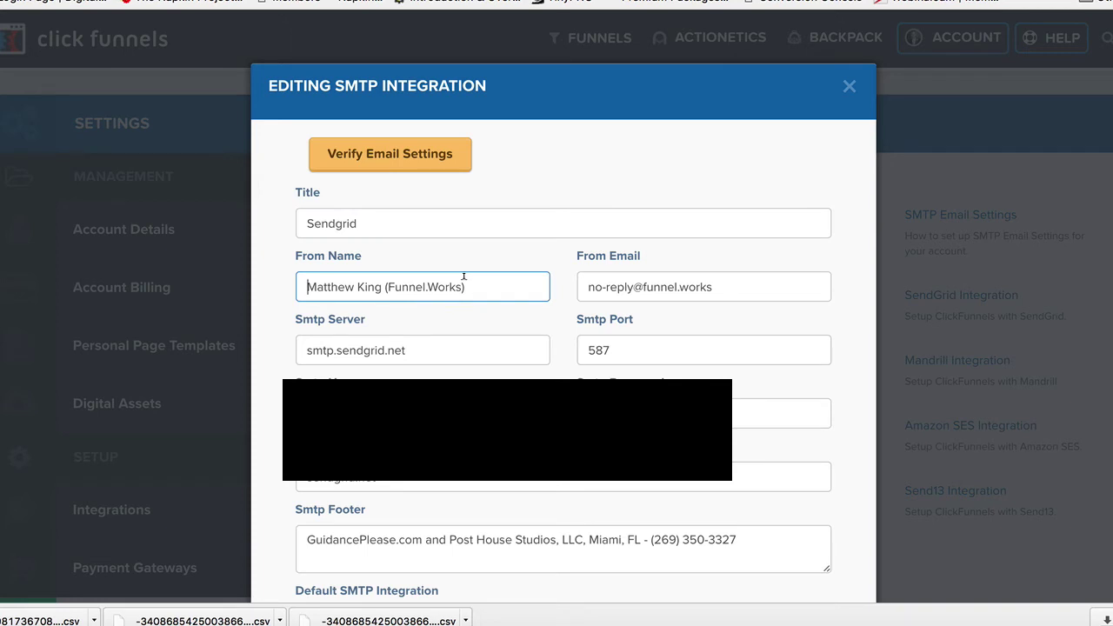
pyautogui.click(729, 277)
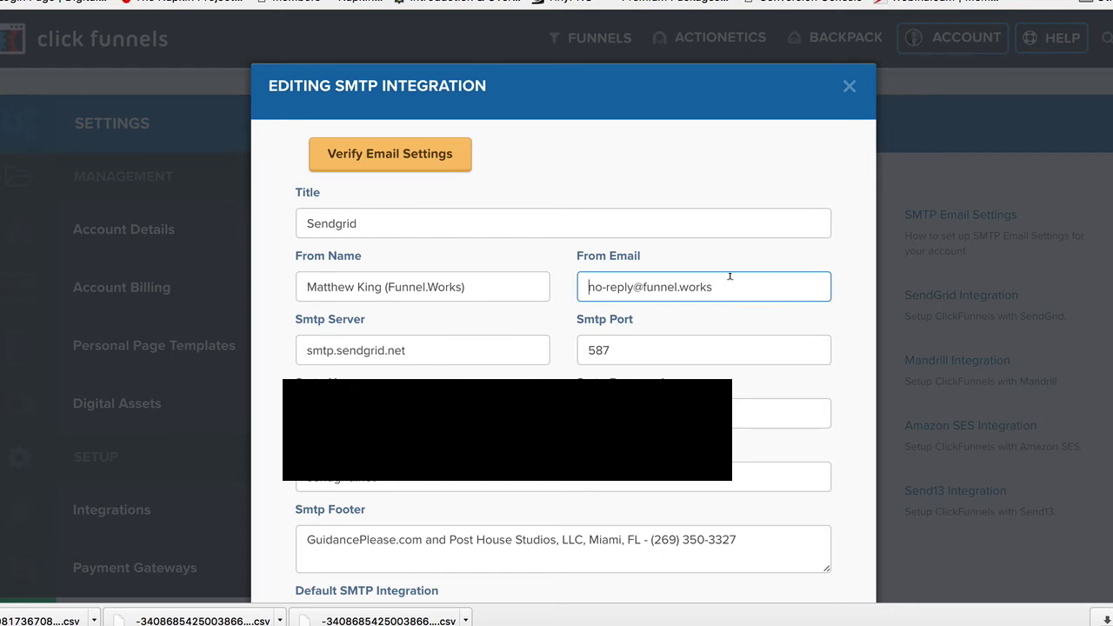
# Review the server smtp.sendgrid.net, port 587 and the SMTP password field
pyautogui.moveTo(427, 349); pyautogui.dragTo(282, 355)
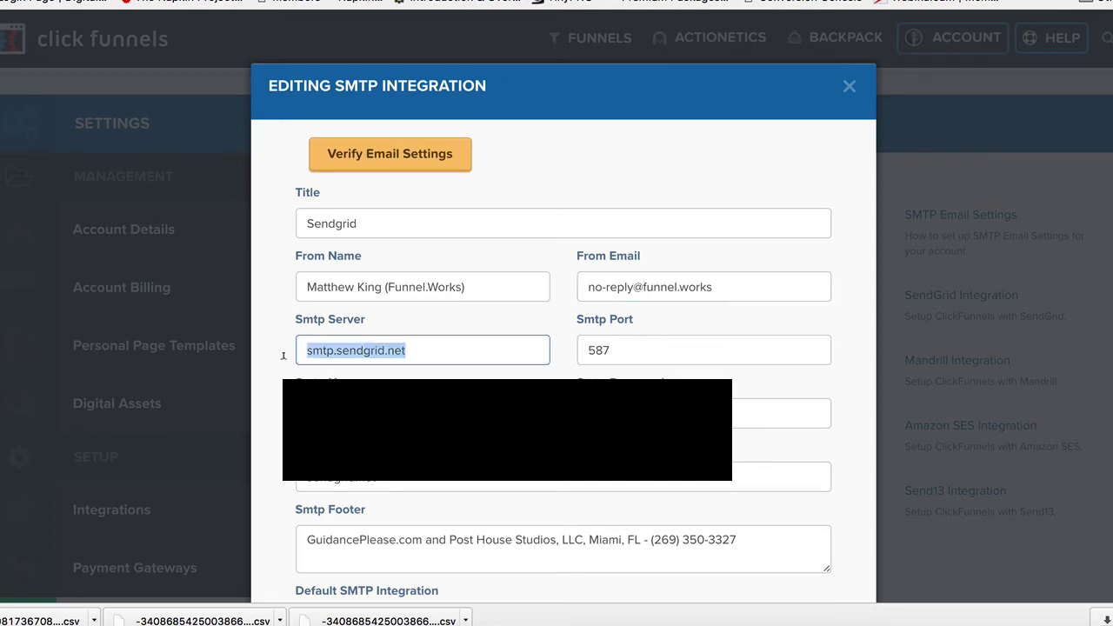
pyautogui.doubleClick(600, 348)
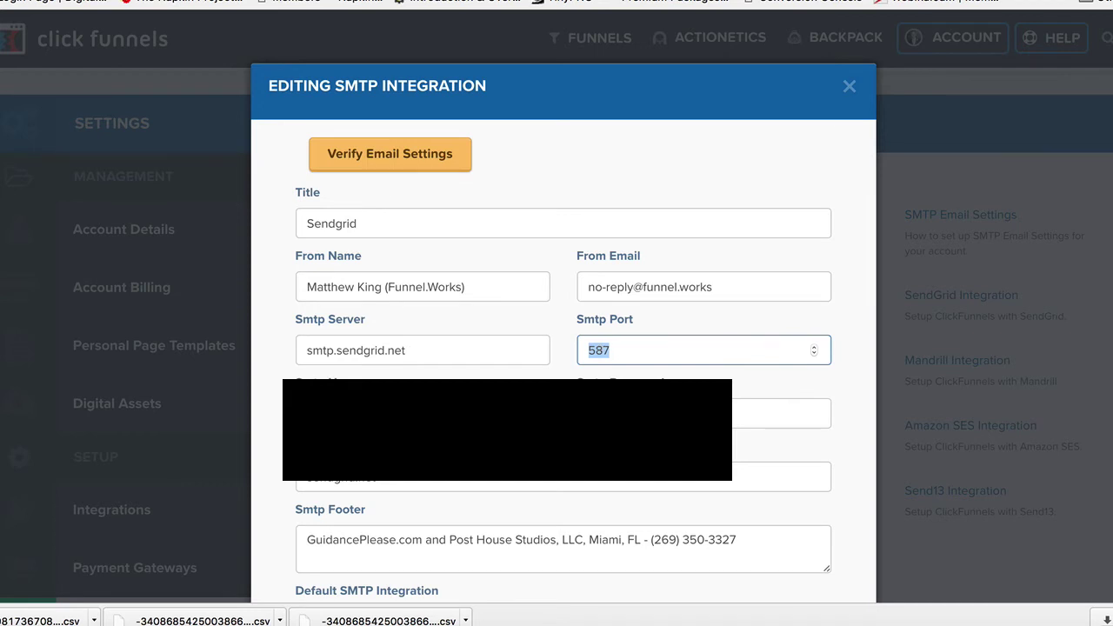
pyautogui.press('Tab')
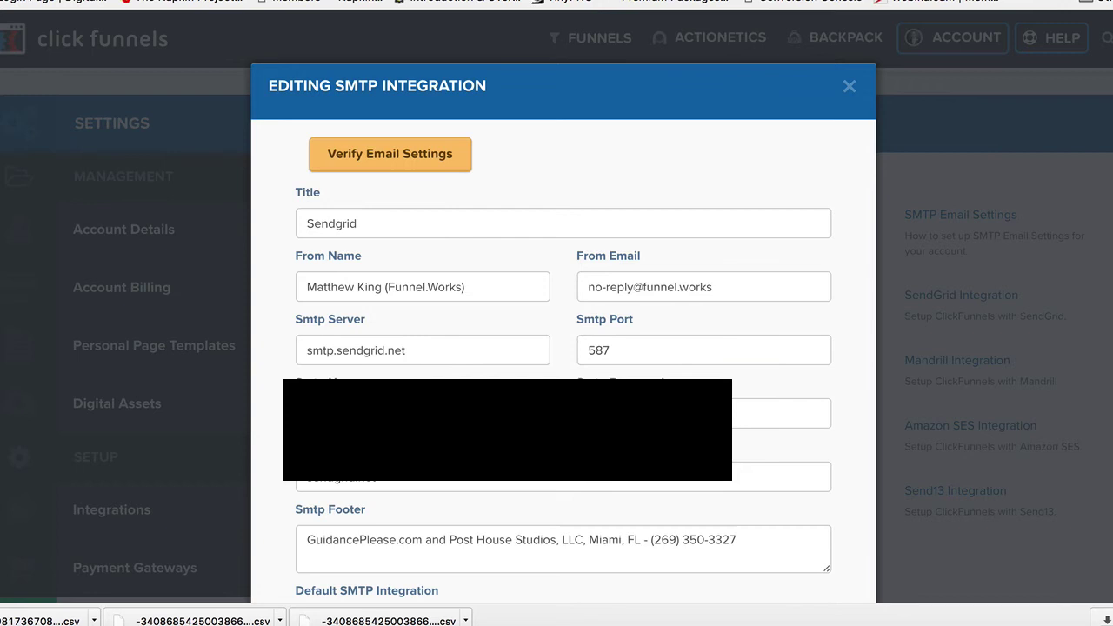
pyautogui.press('Tab')
# Check the sendgrid.net domain and the email footer text
pyautogui.doubleClick(403, 477)
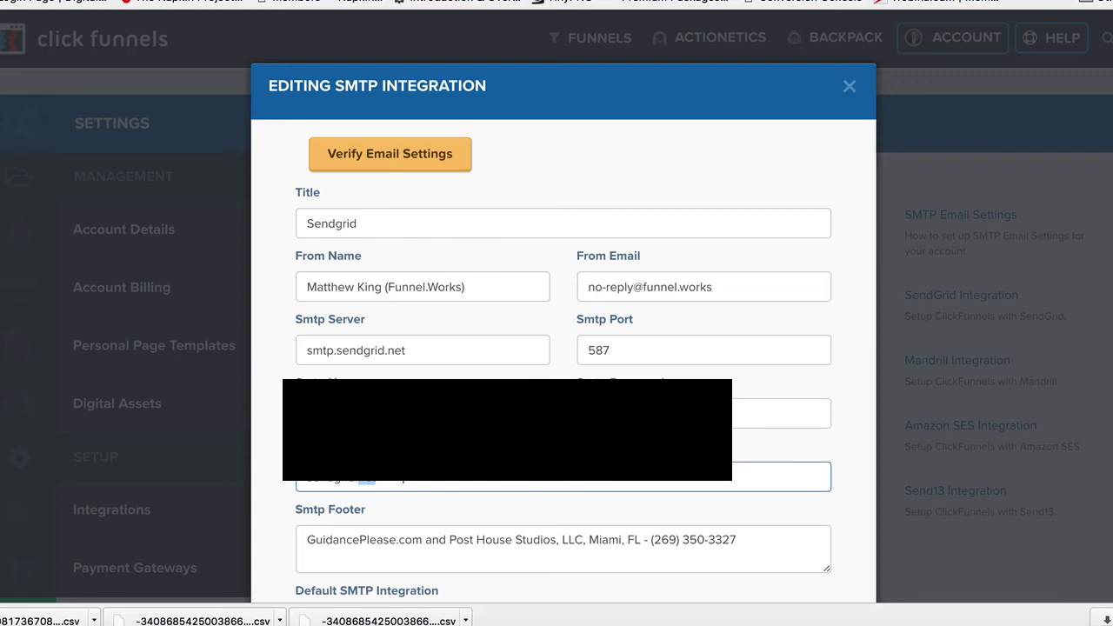
pyautogui.tripleClick(403, 477)
pyautogui.scroll(-1, 470, 537)
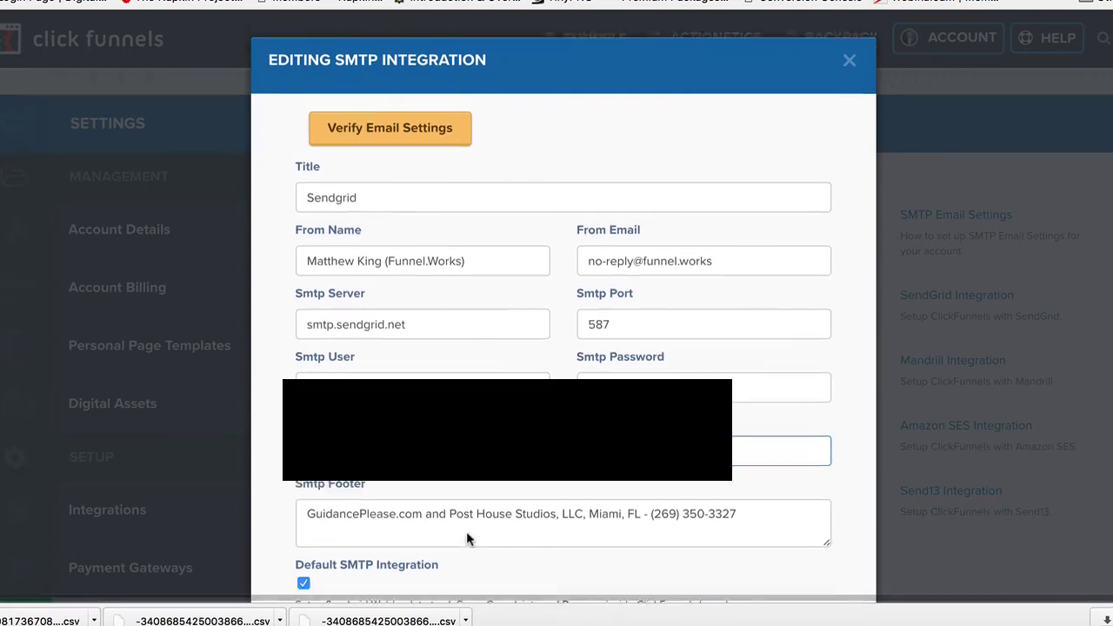
pyautogui.scroll(1, 470, 534)
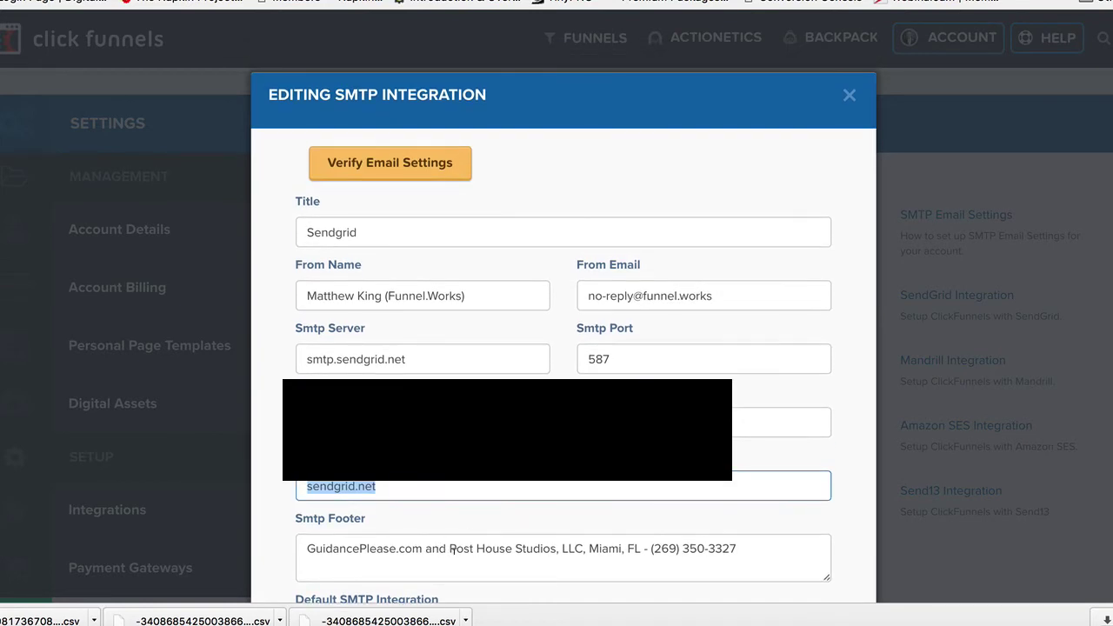
pyautogui.tripleClick(438, 547)
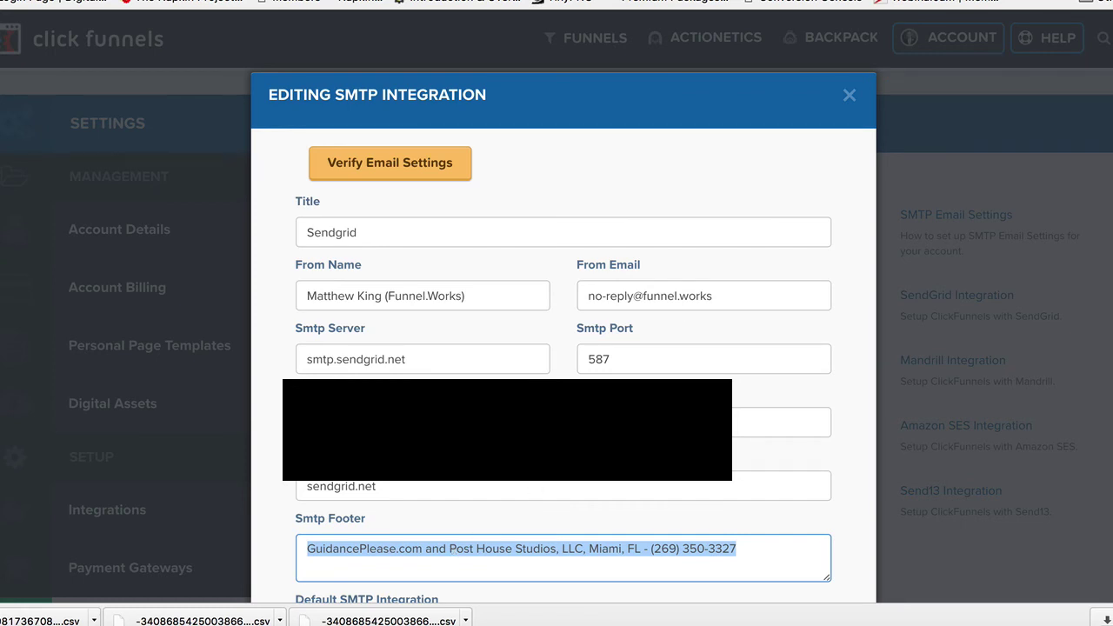
# Run Verify Email Settings to send a test email through the Sendgrid integration
pyautogui.click(406, 174)
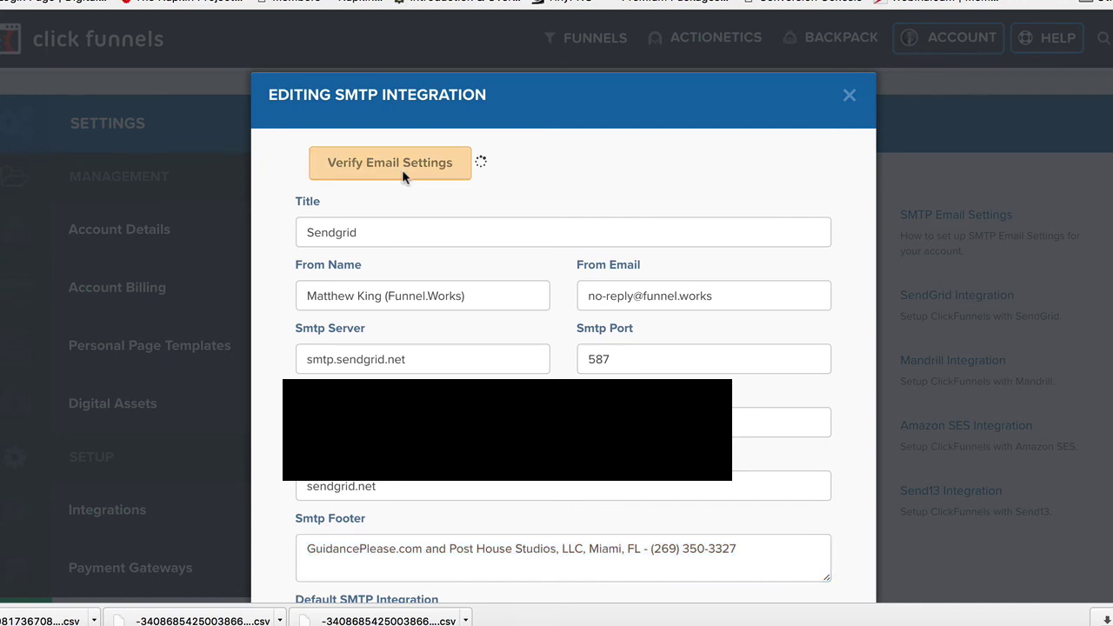